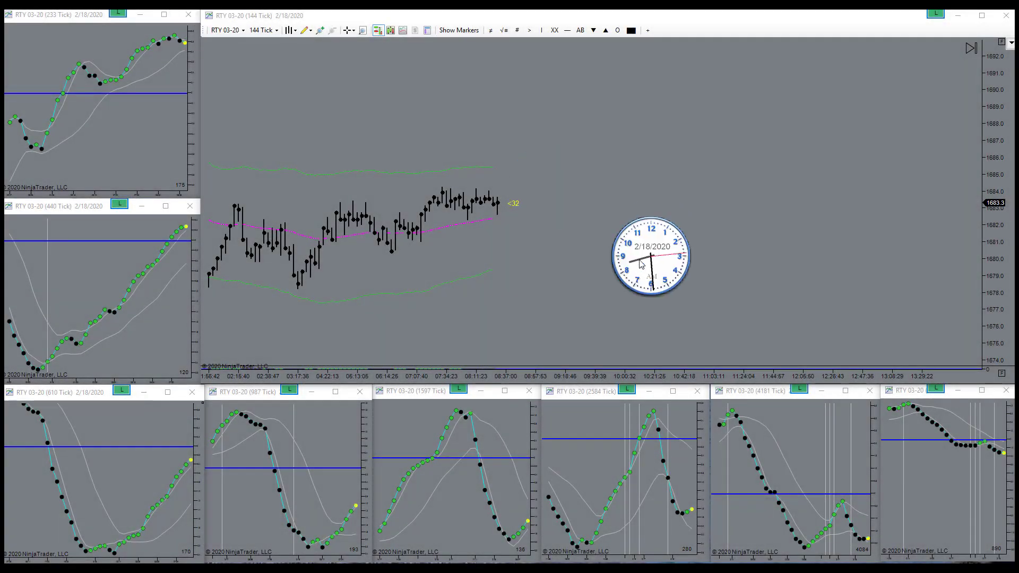
# - Drag the clock gadget slightly lower over the RTY 03-20 144 Tick chart
pyautogui.moveTo(641, 263); pyautogui.dragTo(634, 283)
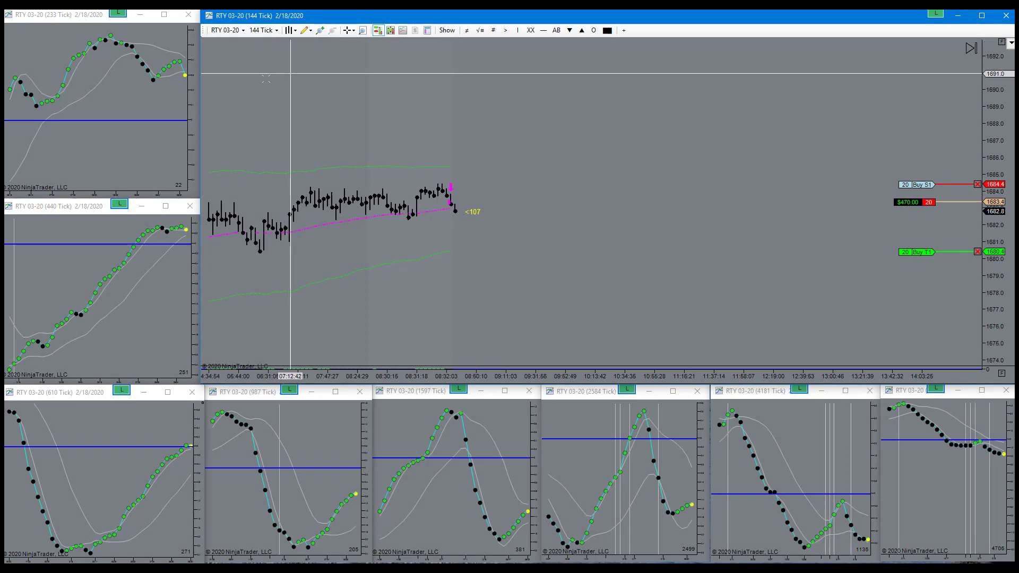
# - Shift the RTY 03-20 charts left to show the newest bars
pyautogui.moveTo(288, 79); pyautogui.dragTo(227, 86)
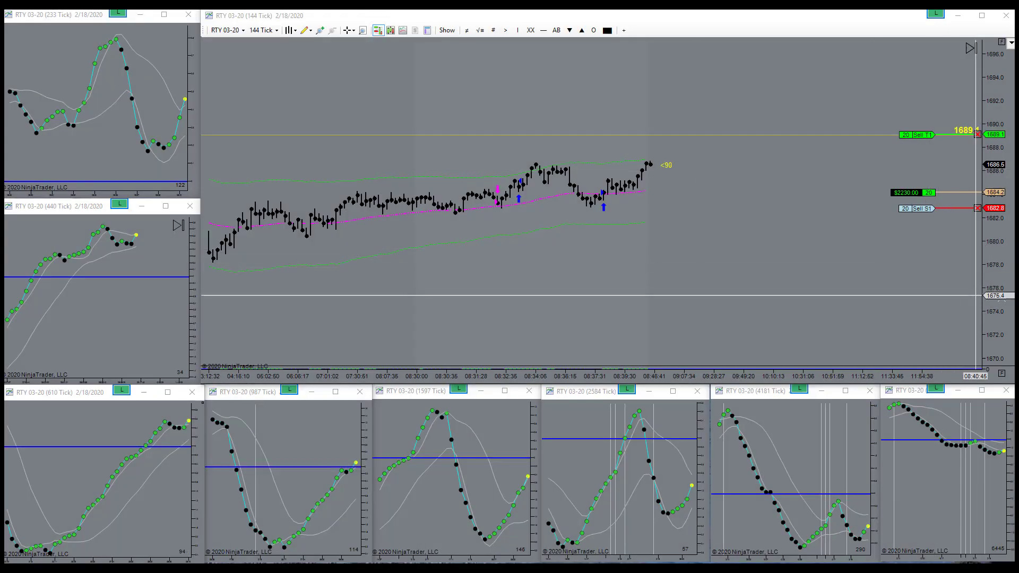
pyautogui.click(1004, 235)
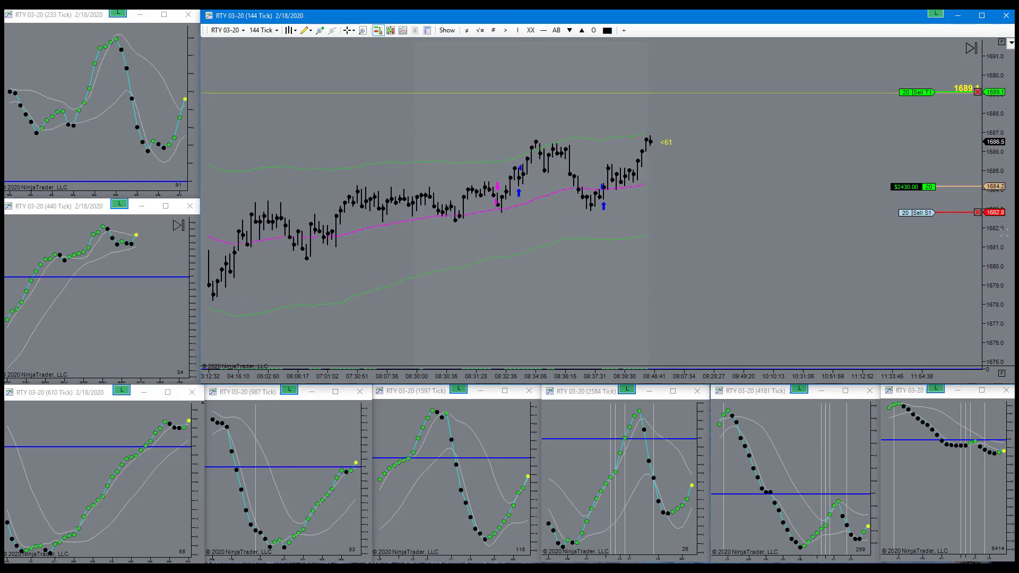
pyautogui.moveTo(849, 287); pyautogui.dragTo(799, 284)
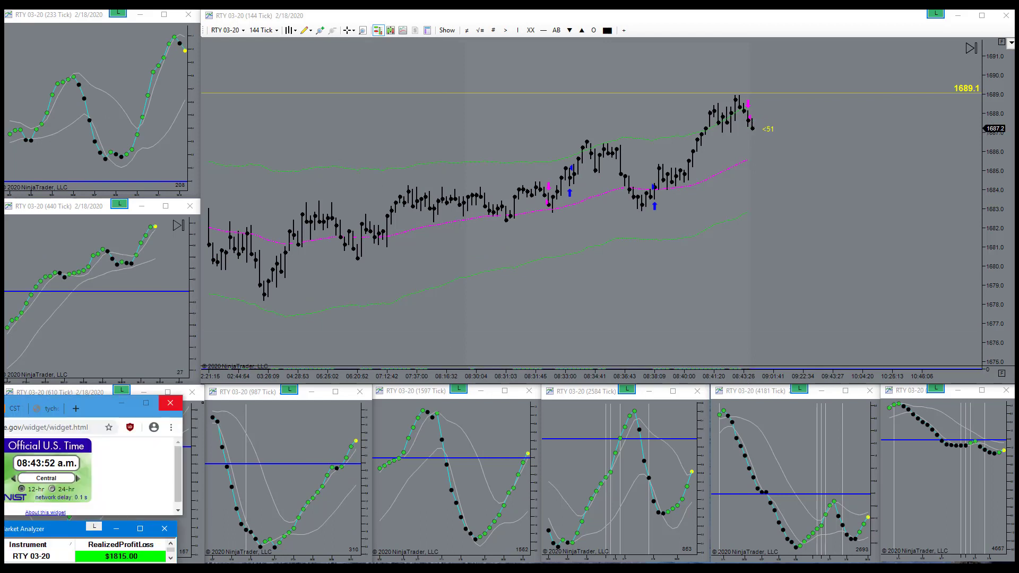
# - Pick the line drawing tool and anchor a yellow line at the latest bar
pyautogui.click(637, 152)
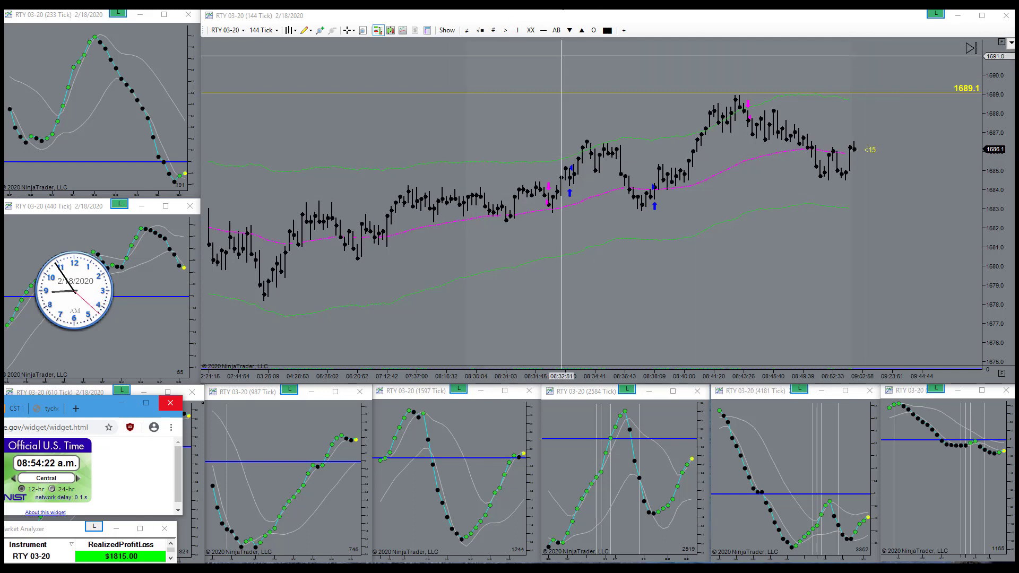
pyautogui.click(503, 33)
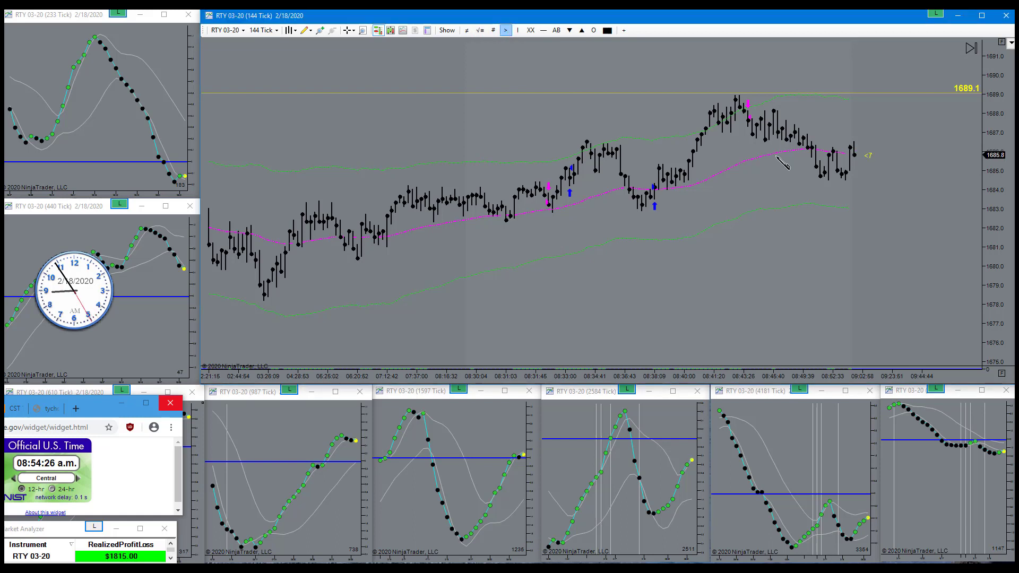
pyautogui.click(850, 163)
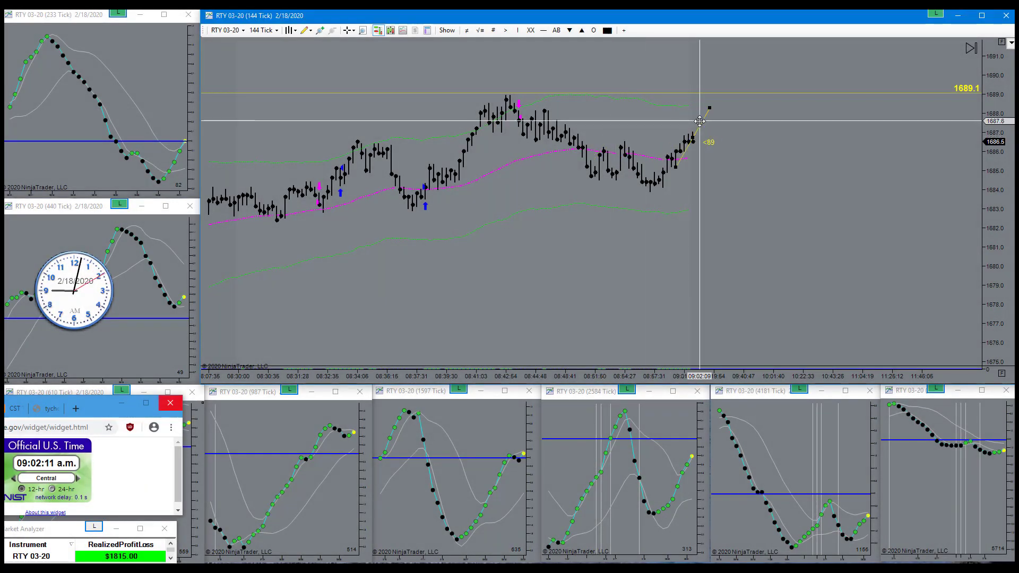
# - Finish the yellow projection line near 1688.4 and dismiss its options menu unchanged
pyautogui.scroll(-1, 699, 138)
pyautogui.scroll(-4, 698, 175)
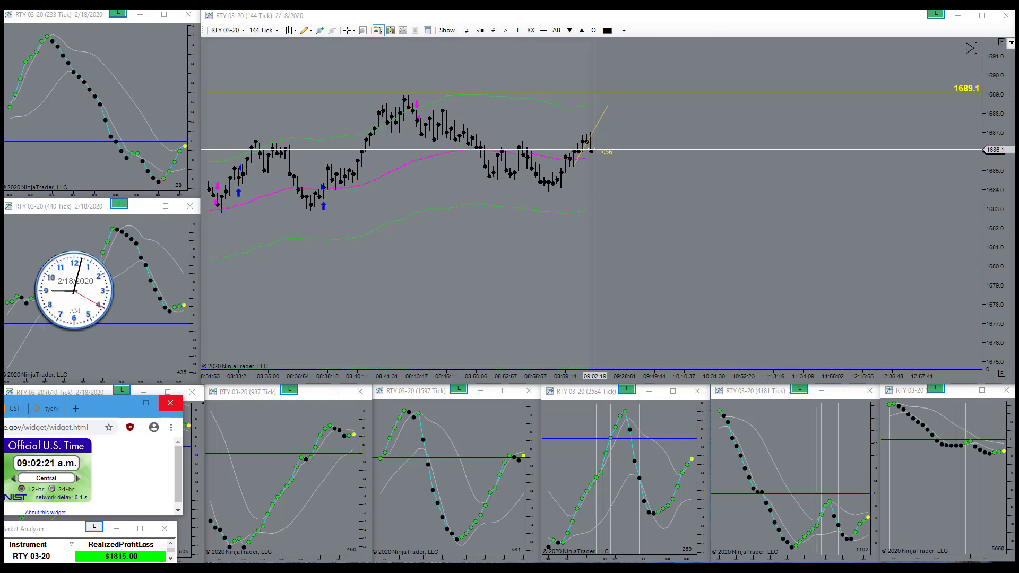
pyautogui.click(605, 112)
pyautogui.click(607, 102)
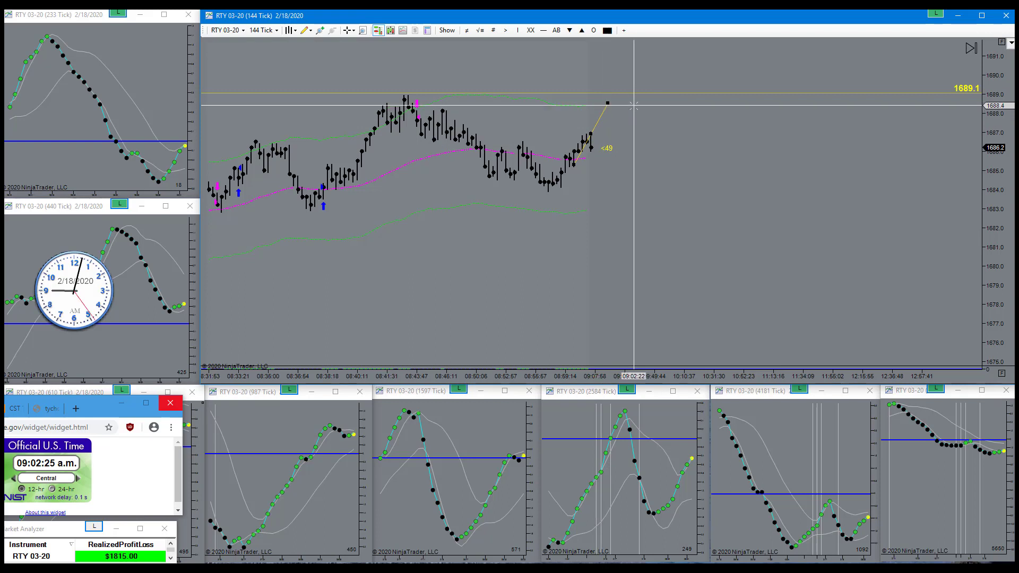
pyautogui.rightClick(633, 105)
pyautogui.press('Escape')
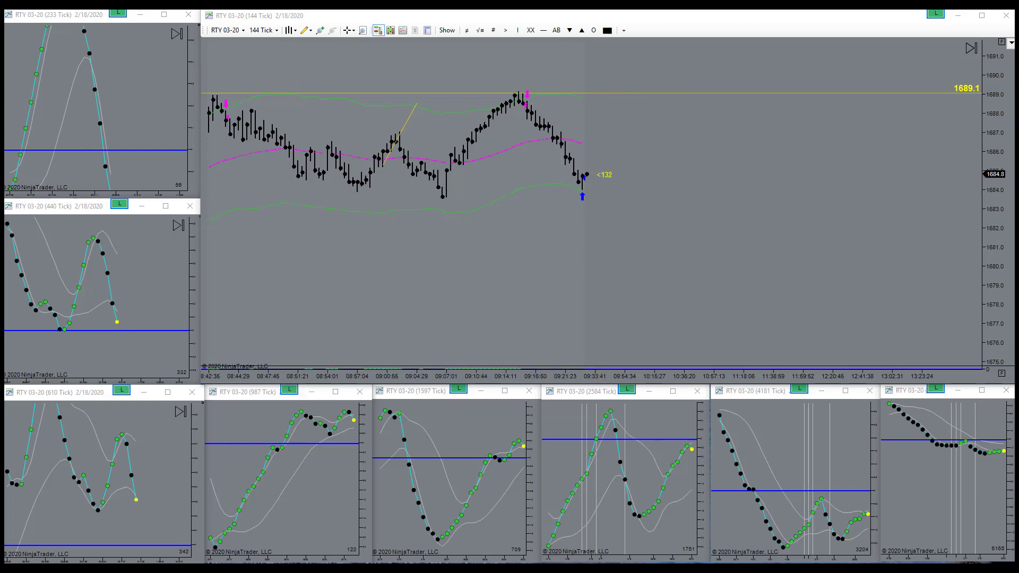
# - Cycle windows to show the $5620.00 realized profit and then the analog clock
pyautogui.hotkey('alt', 'Tab')
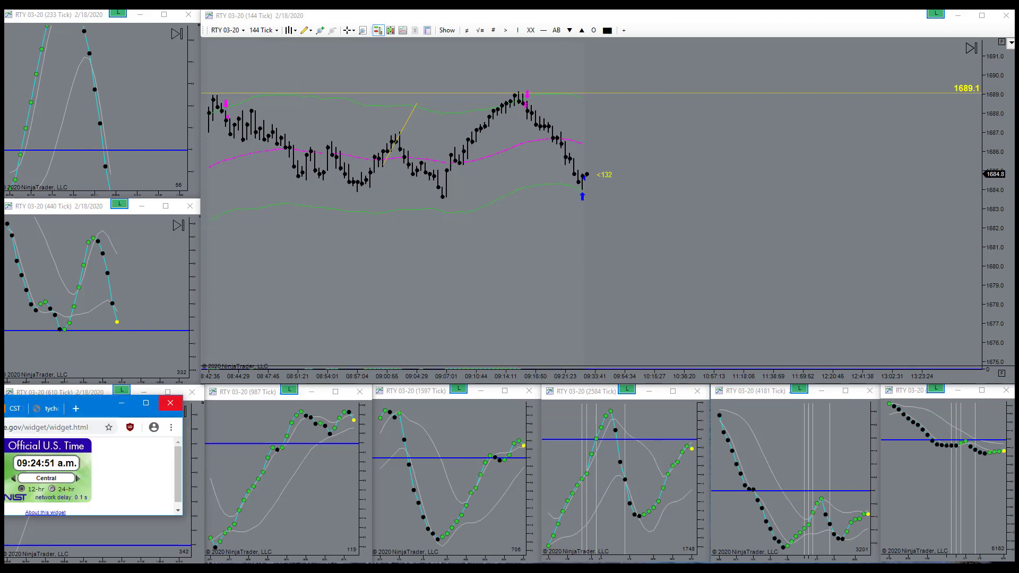
pyautogui.hotkey('alt', 'Tab')
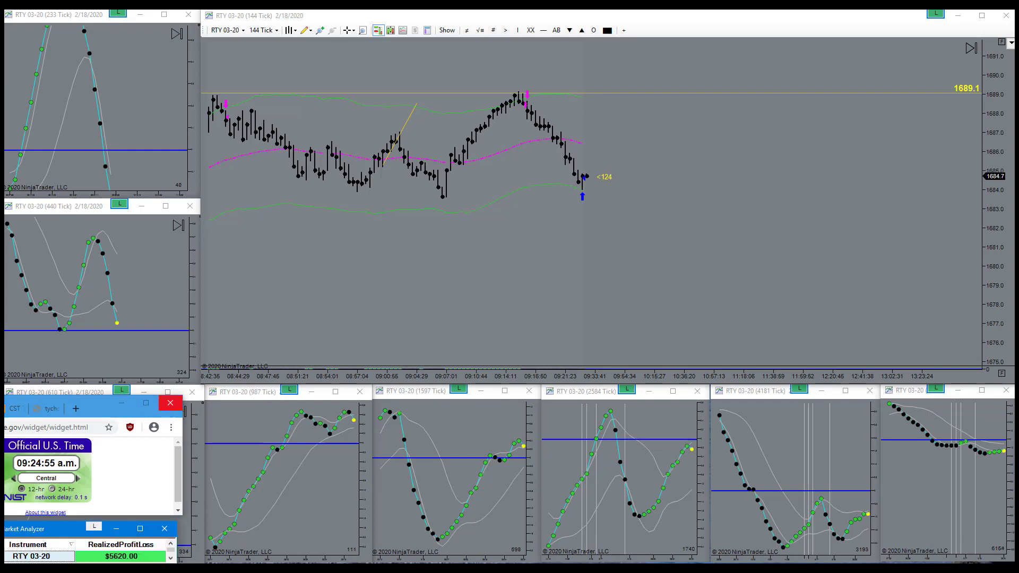
pyautogui.hotkey('alt', 'Tab')
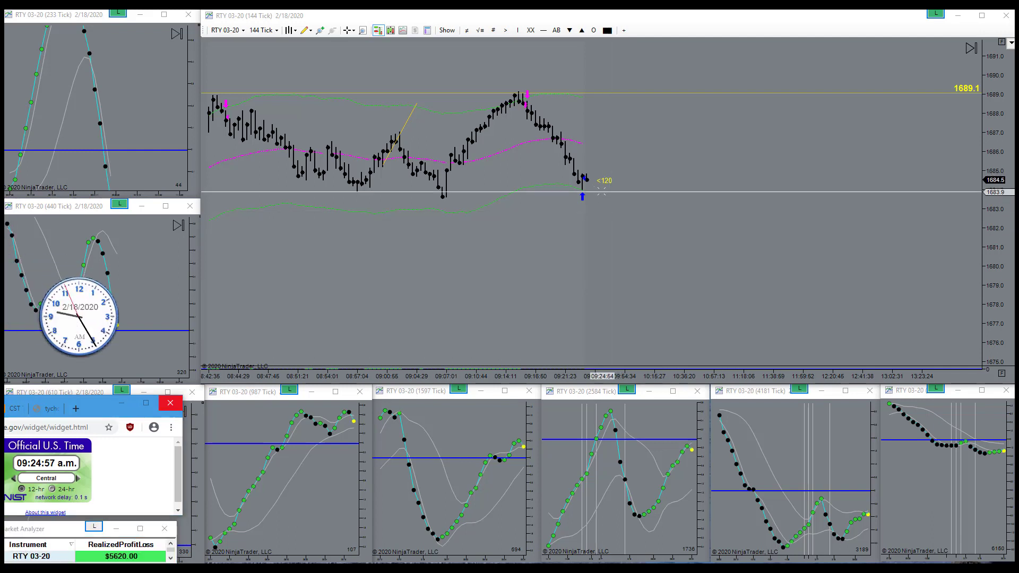